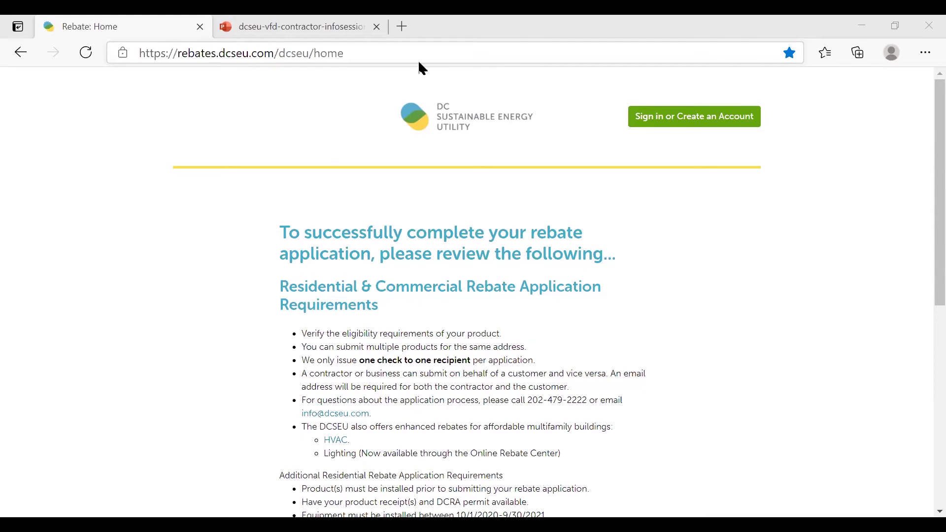
Review the rebate application requirements and sign in to the rebate account through the employee login.
scroll(635, 269, down, 1)
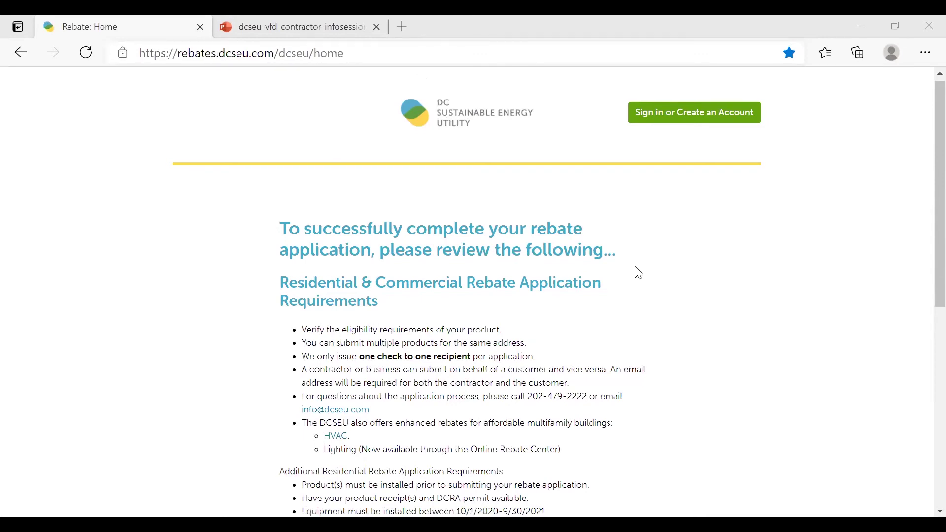
scroll(637, 273, down, 5)
scroll(680, 195, up, 5)
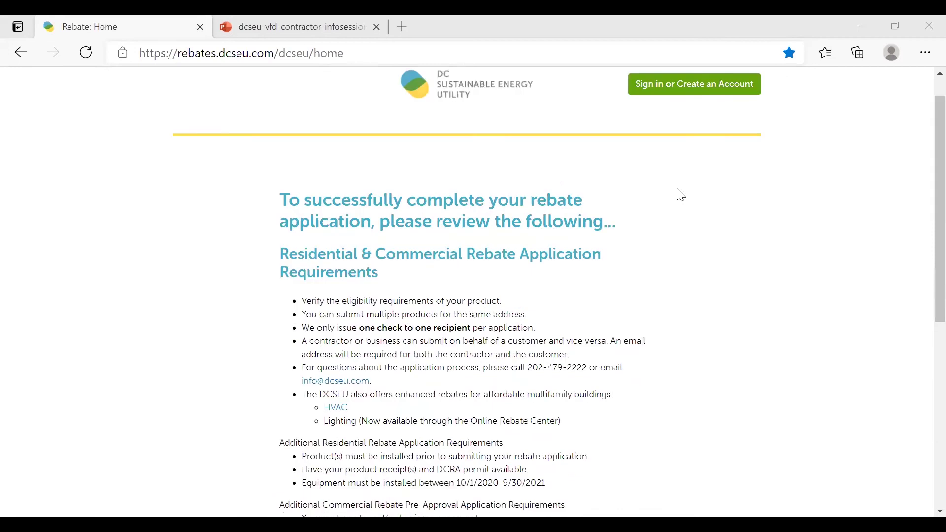
scroll(673, 210, down, 5)
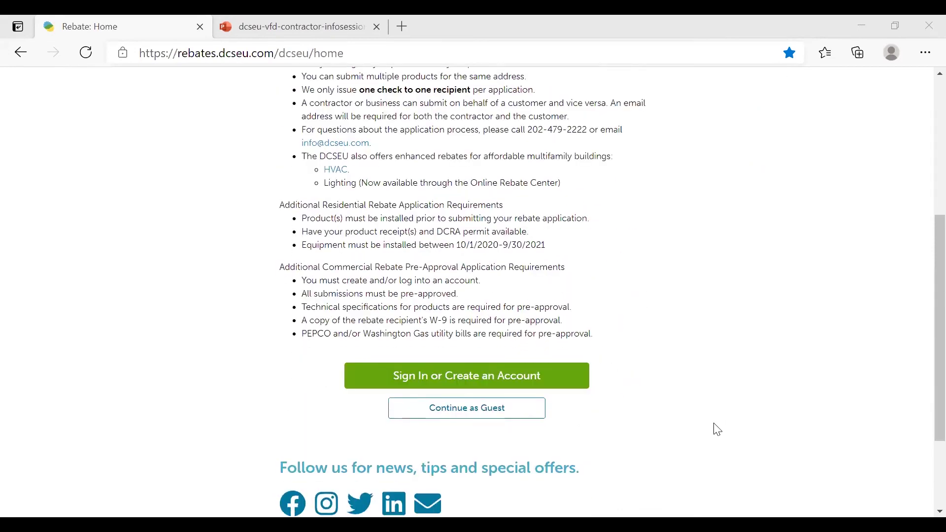
scroll(713, 422, up, 2)
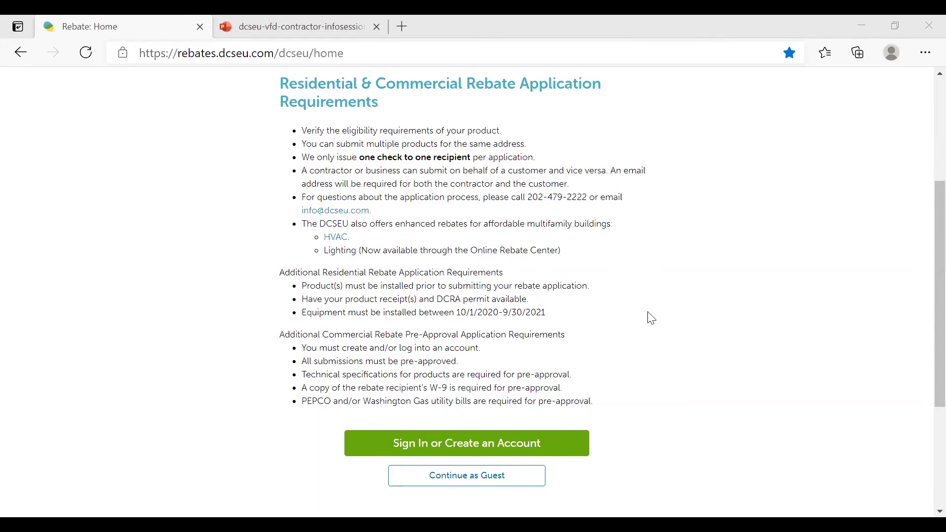
click(430, 443)
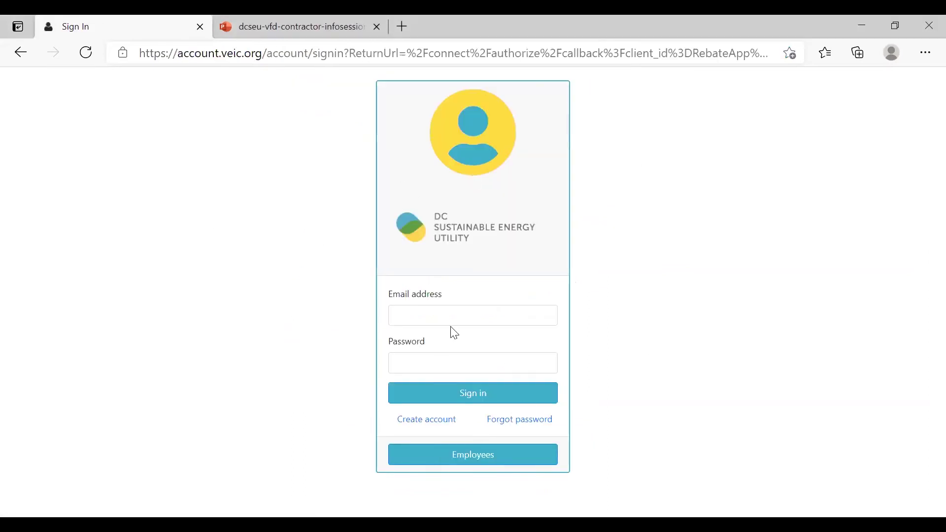
click(450, 462)
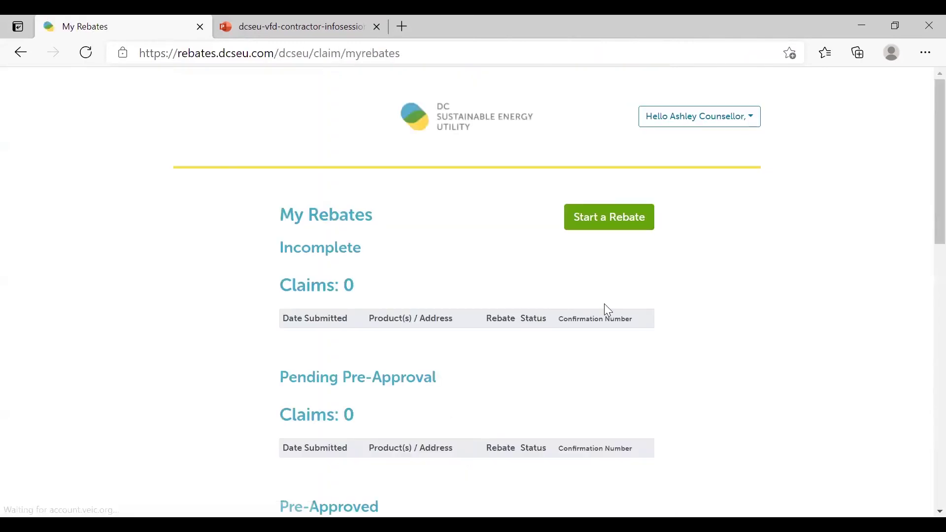
Look over the claim status sections of My Rebates and start a new rebate application.
scroll(692, 325, down, 1)
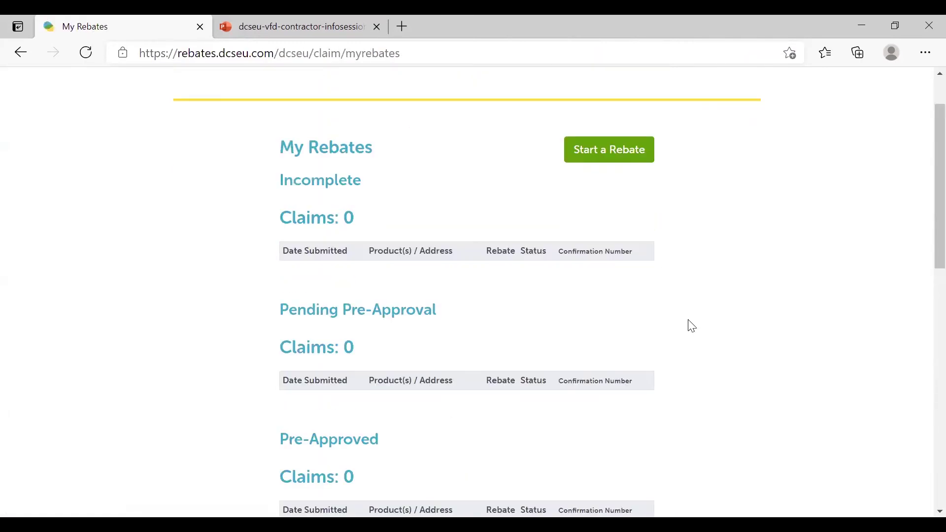
scroll(757, 181, up, 1)
scroll(652, 198, down, 8)
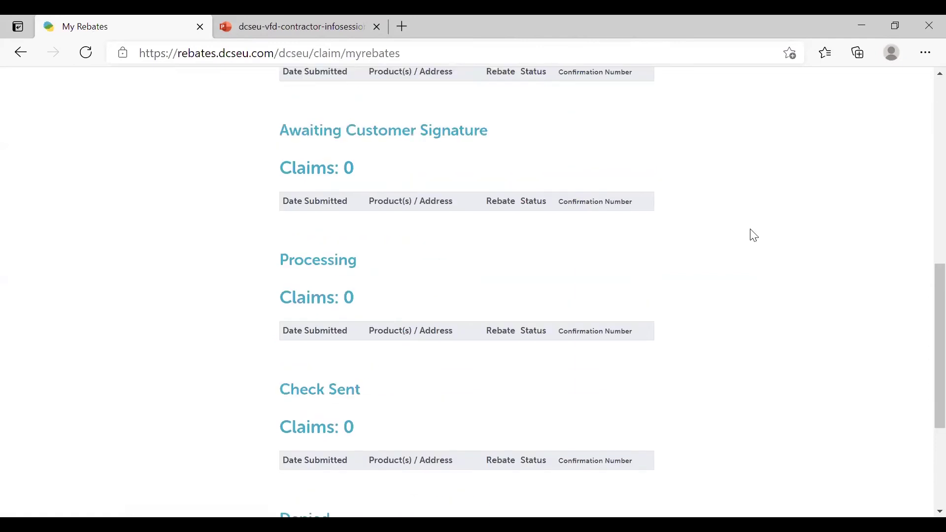
scroll(770, 249, up, 8)
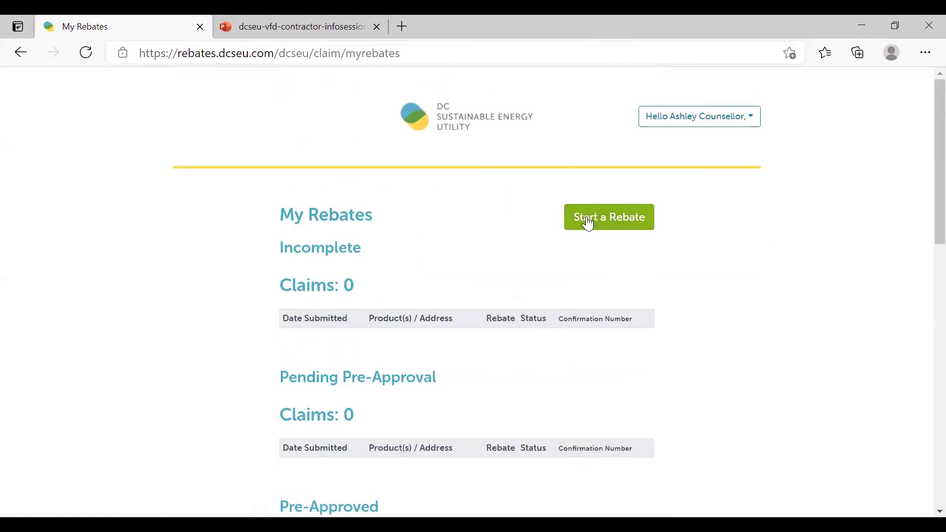
click(592, 222)
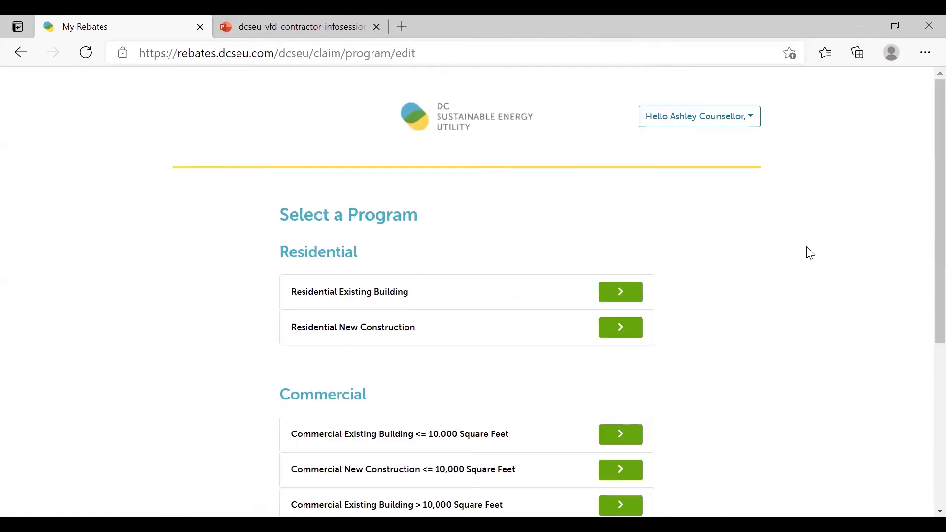
Select the program Commercial Existing Building > 10,000 Square Feet for the new rebate.
scroll(788, 247, down, 1)
scroll(779, 255, down, 3)
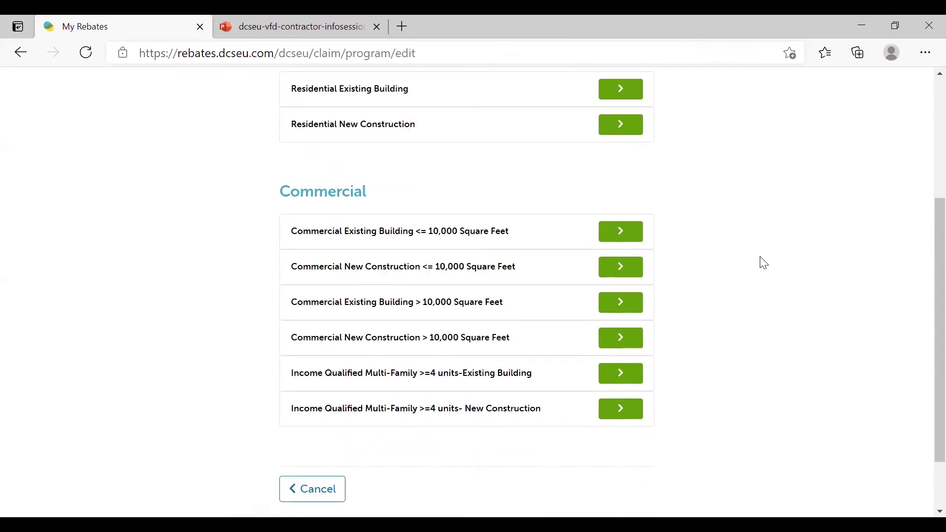
scroll(819, 232, up, 1)
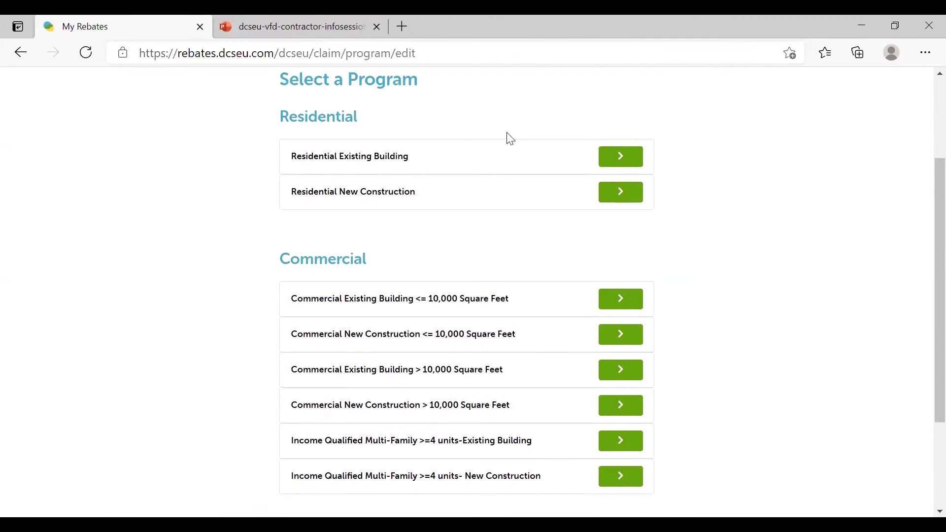
scroll(744, 336, down, 1)
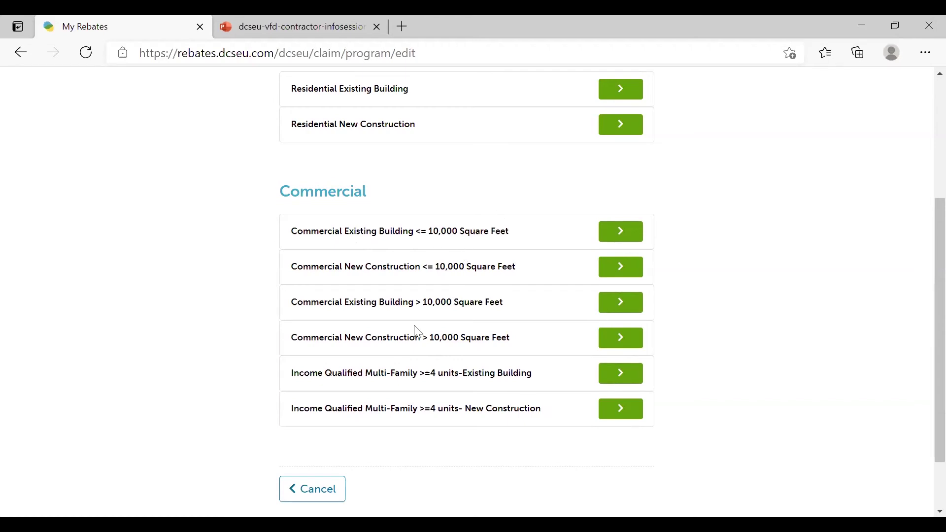
drag(510, 304, 427, 306)
click(383, 372)
click(626, 310)
Fill in the submitter's contact information, including the phone number, from the saved autofill entry and continue to the installation location.
scroll(495, 228, down, 3)
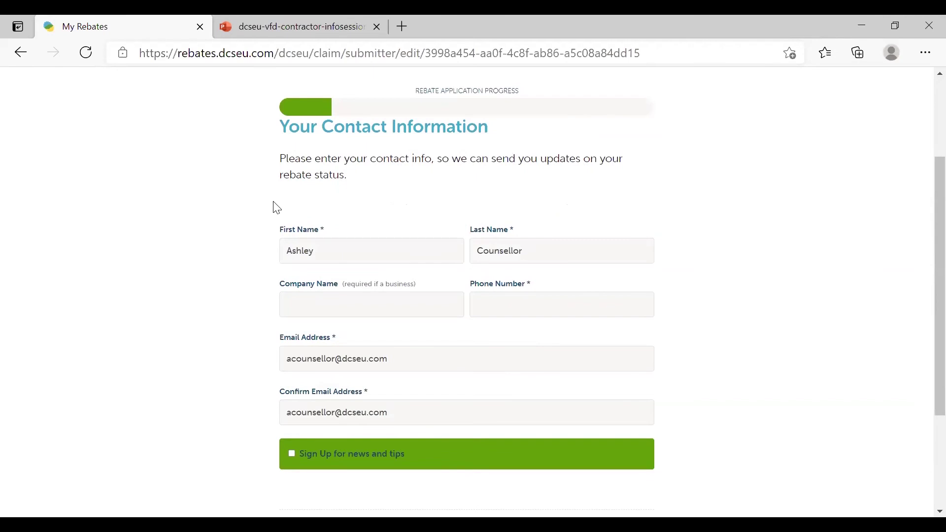
scroll(815, 256, down, 2)
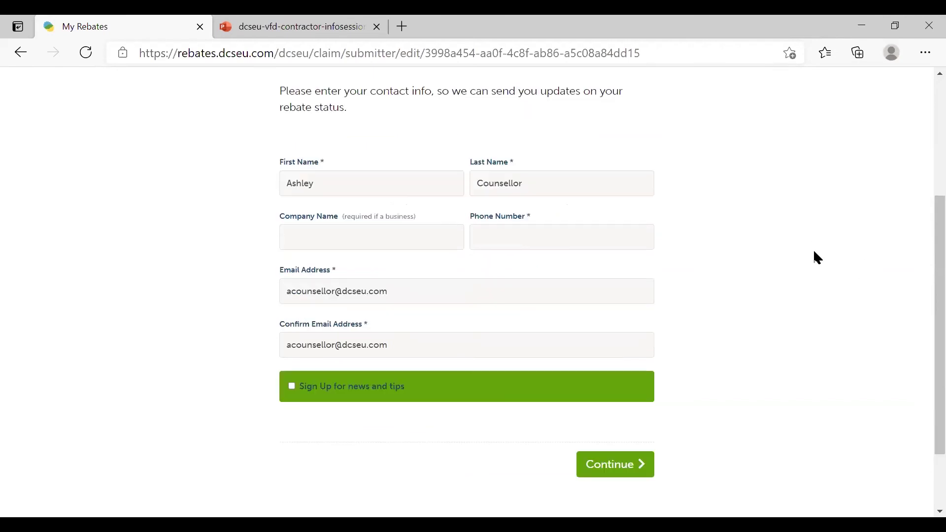
scroll(783, 254, up, 3)
scroll(741, 309, down, 5)
scroll(683, 333, up, 4)
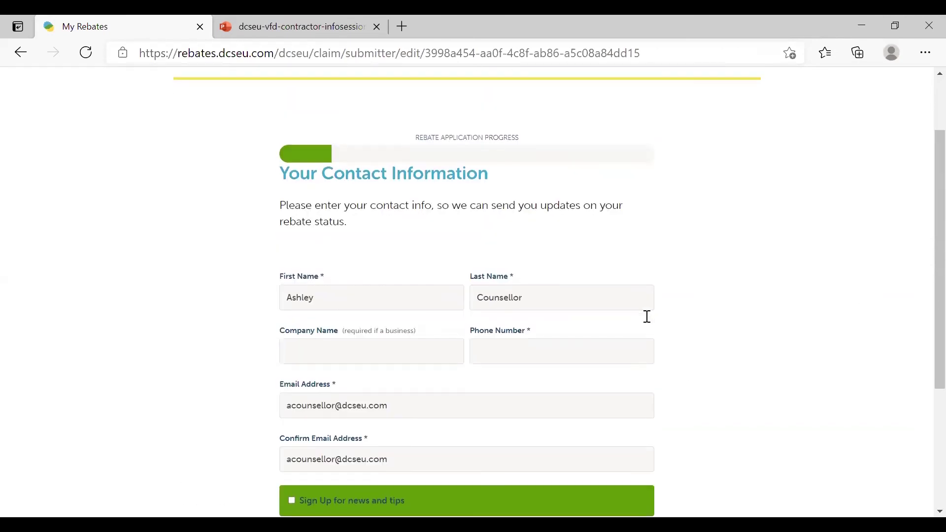
click(622, 347)
click(619, 223)
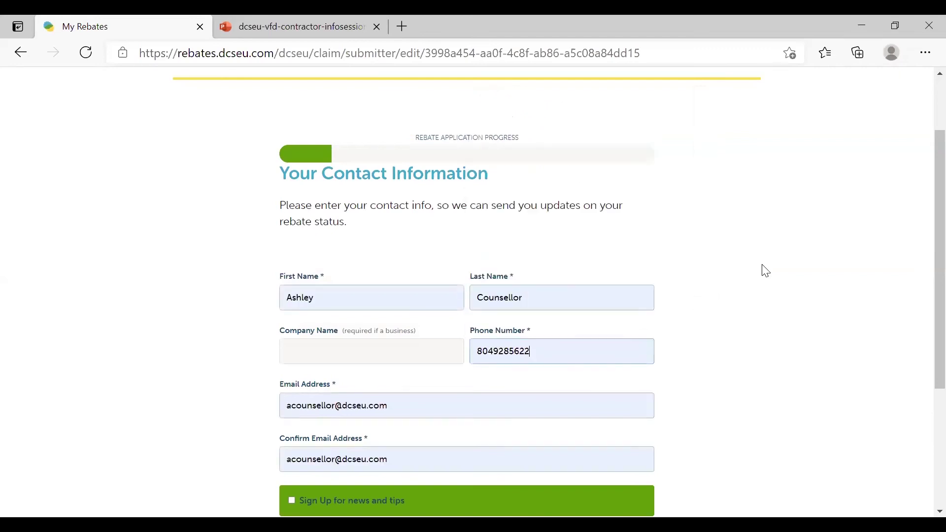
scroll(714, 320, down, 4)
click(650, 376)
Review the installation location form and fill in its street address, city and ZIP from the saved autofill entry.
scroll(720, 336, down, 3)
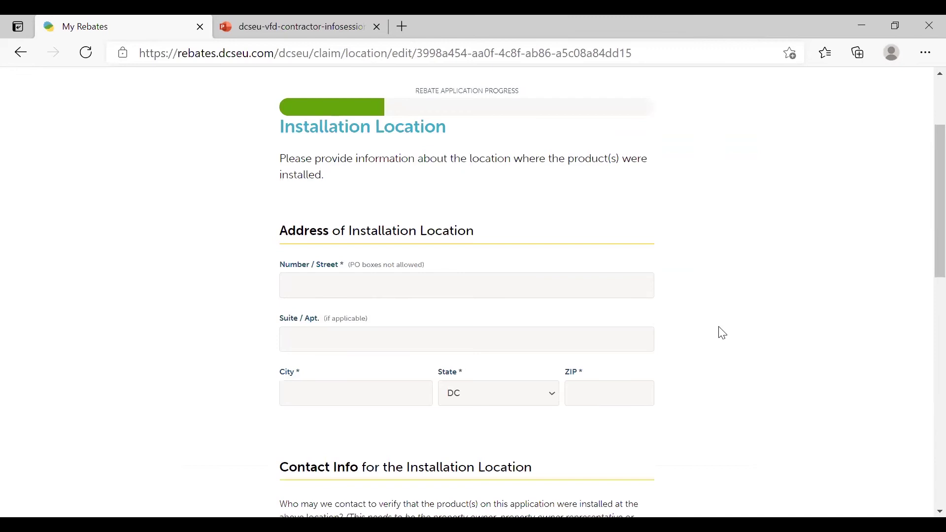
scroll(721, 332, down, 3)
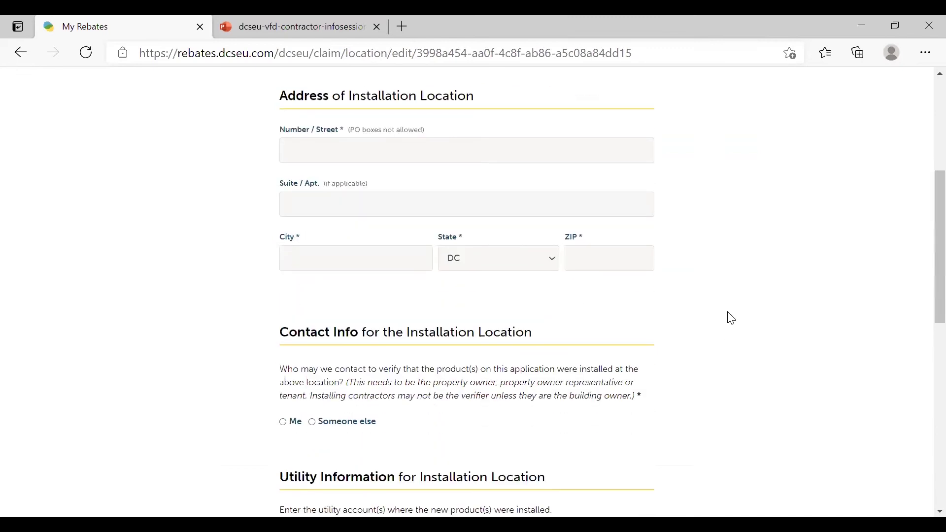
scroll(731, 318, down, 3)
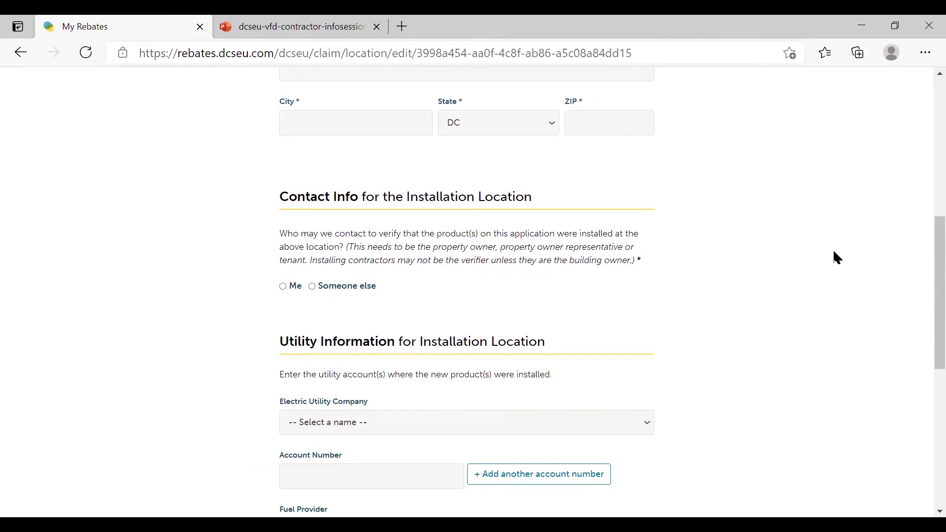
scroll(613, 288, down, 5)
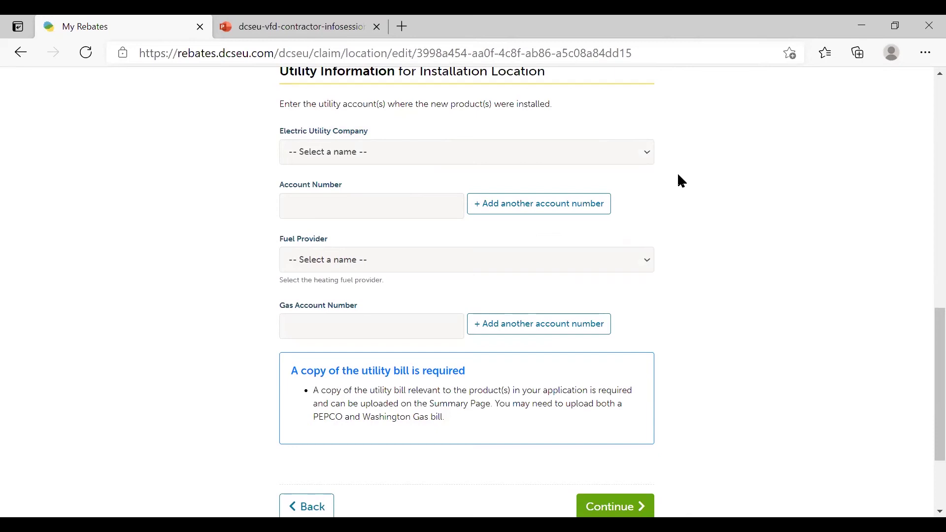
scroll(291, 259, up, 5)
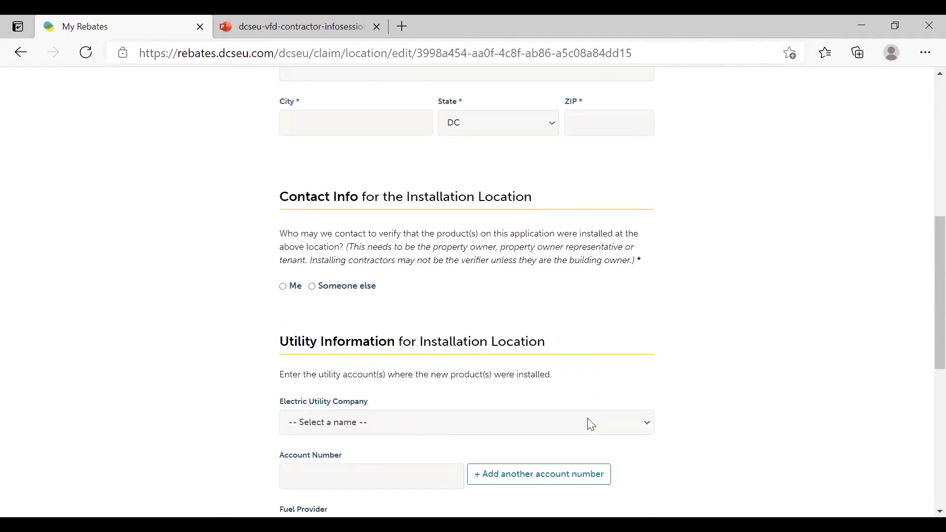
scroll(591, 423, down, 6)
scroll(424, 329, up, 3)
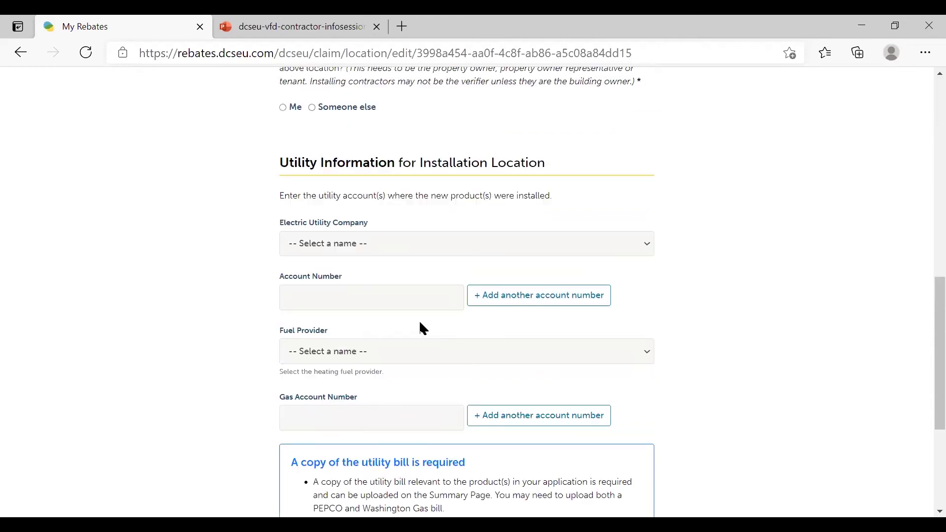
scroll(424, 329, up, 7)
click(335, 223)
click(375, 254)
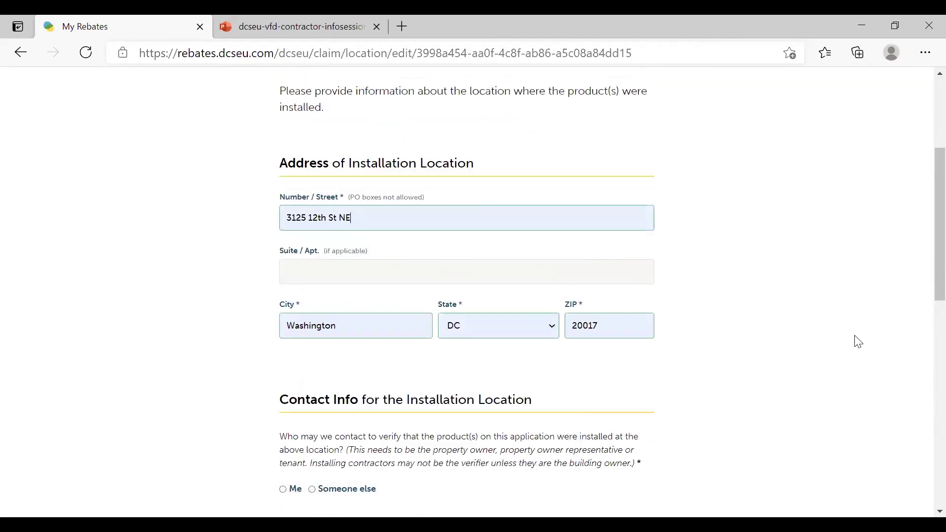
Choose Me as the verification contact for the installation location and continue to the product rebates, leaving the utility information blank.
scroll(401, 238, down, 8)
click(381, 226)
key(Escape)
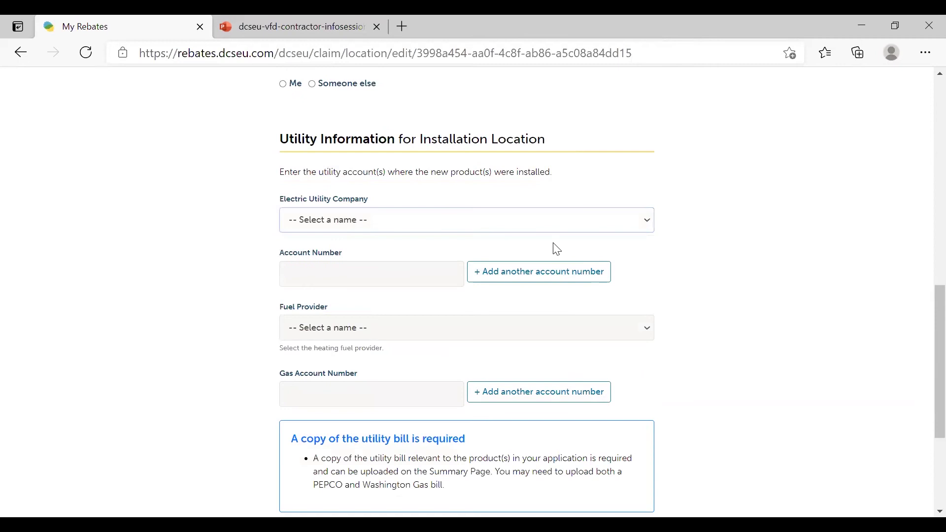
scroll(306, 230, up, 3)
click(295, 219)
scroll(460, 316, down, 7)
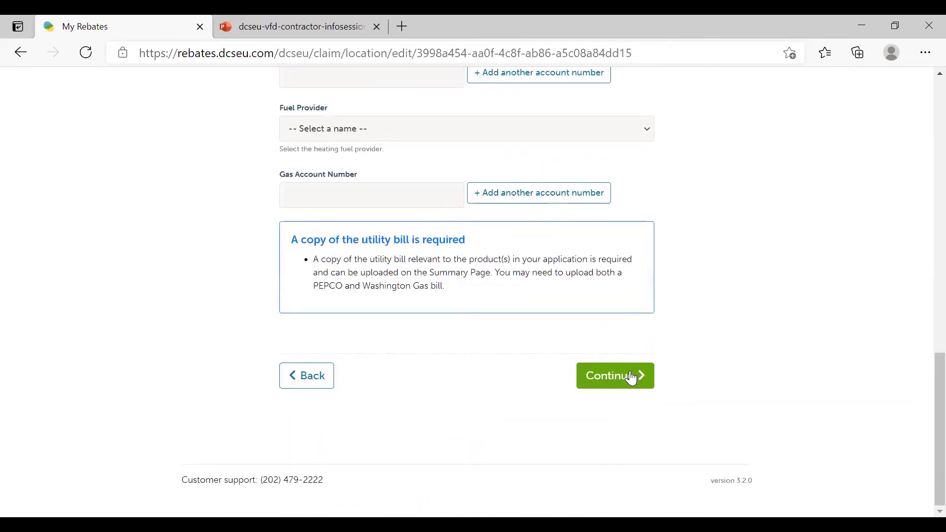
click(632, 378)
Add a product to the application with the category Heating, Cooling, and Ventilation (HVAC).
scroll(629, 376, down, 2)
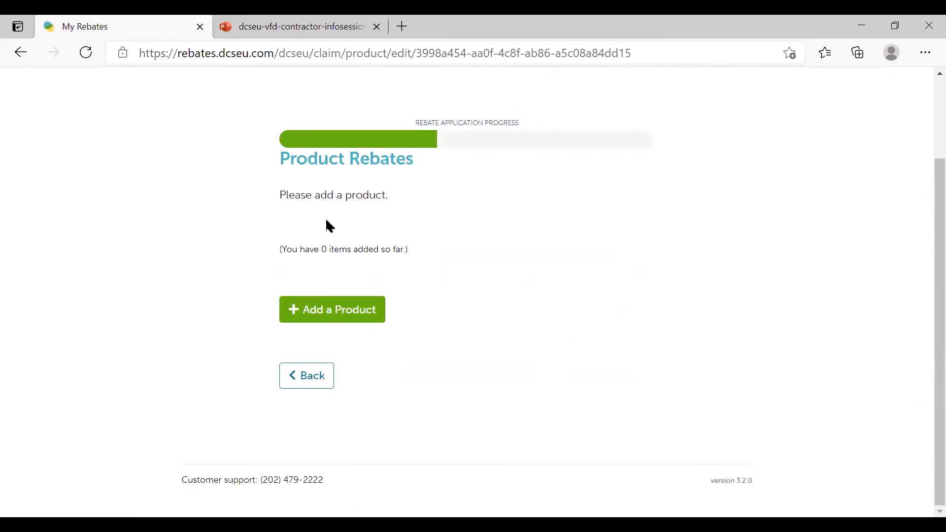
click(322, 316)
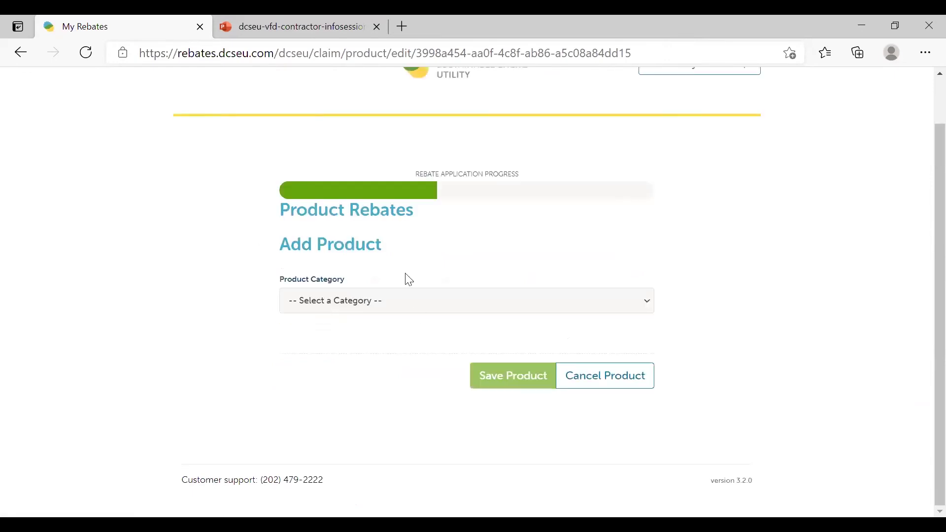
click(344, 289)
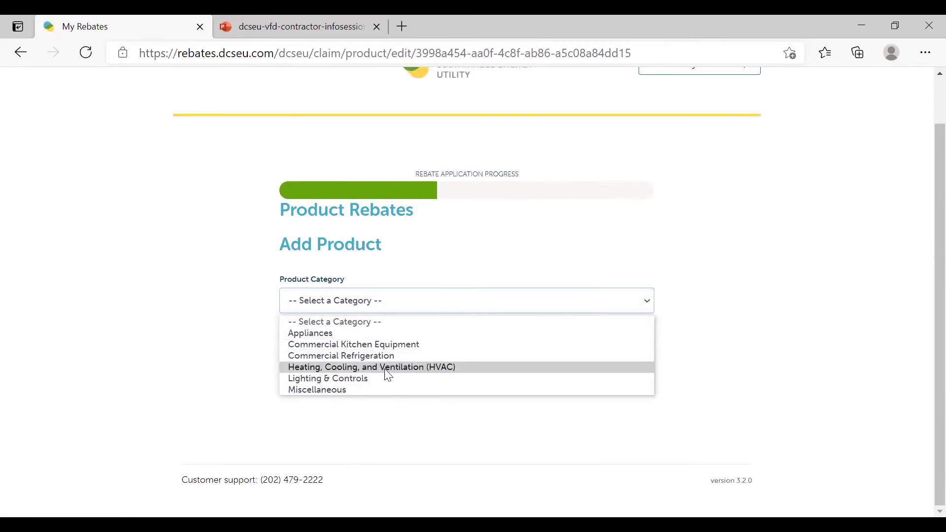
click(414, 367)
Choose Variable Frequency Drives (VFD) as the product and review its product details and technical specification fields.
scroll(690, 339, down, 2)
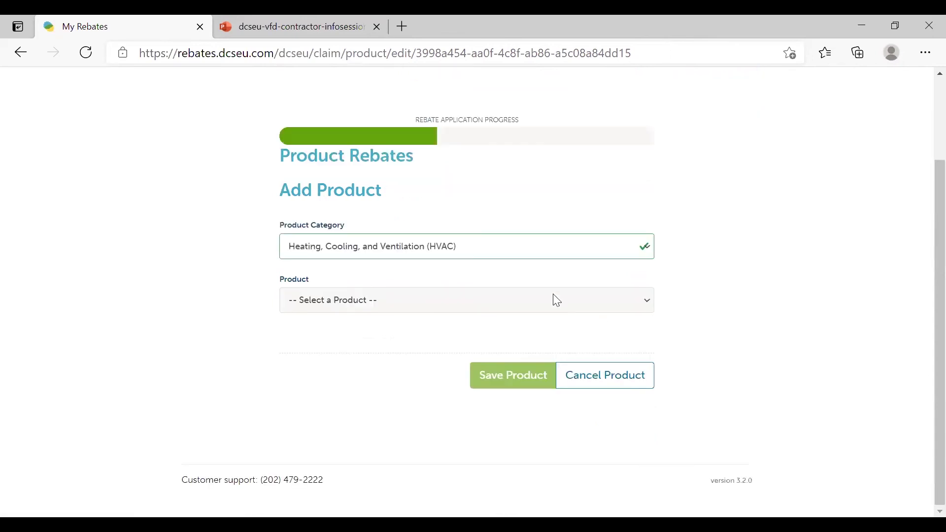
click(545, 311)
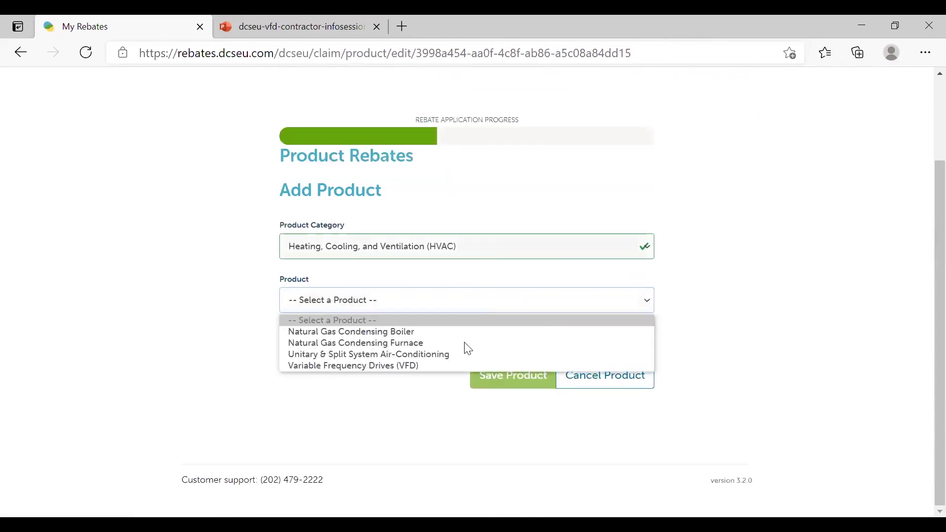
click(407, 367)
scroll(418, 359, down, 5)
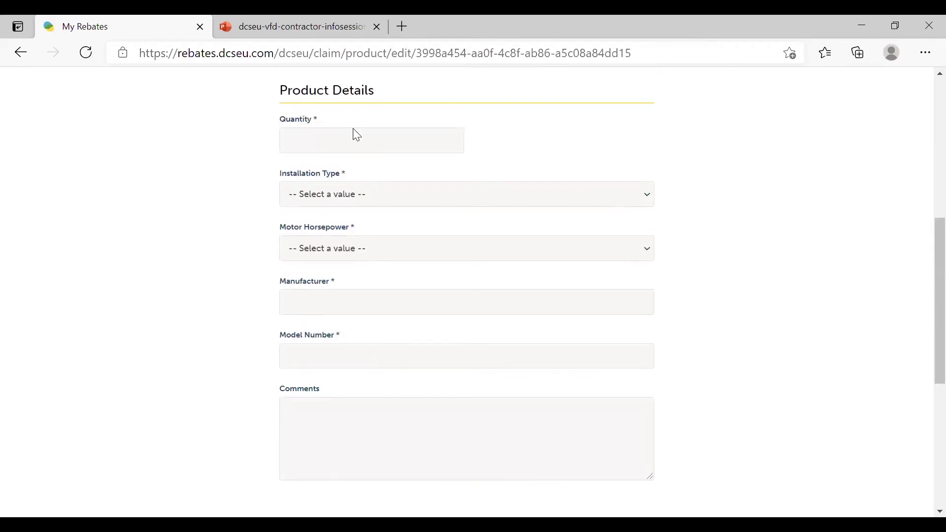
scroll(424, 342, down, 6)
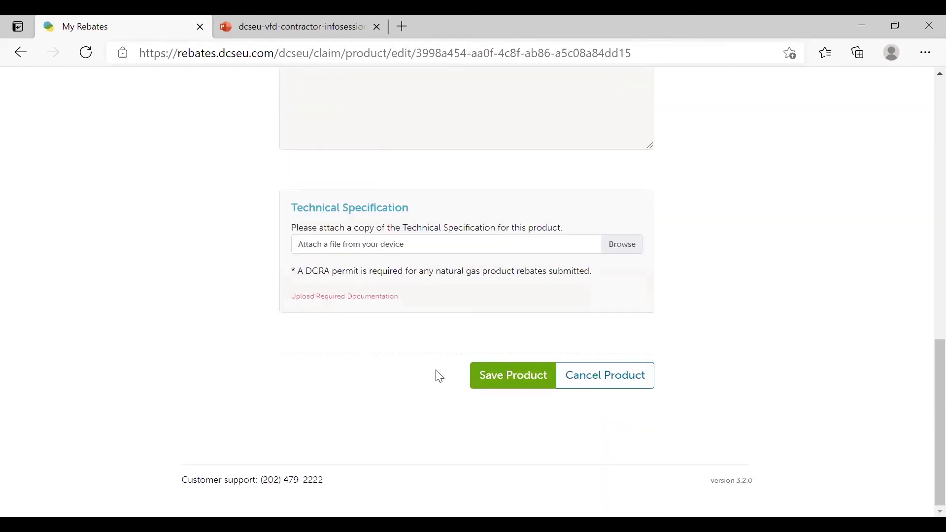
scroll(437, 375, up, 12)
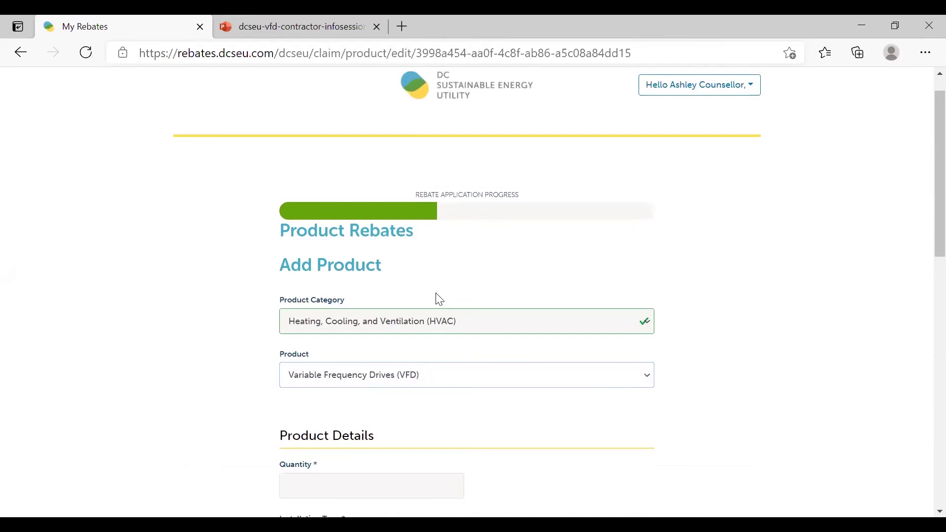
scroll(440, 299, down, 3)
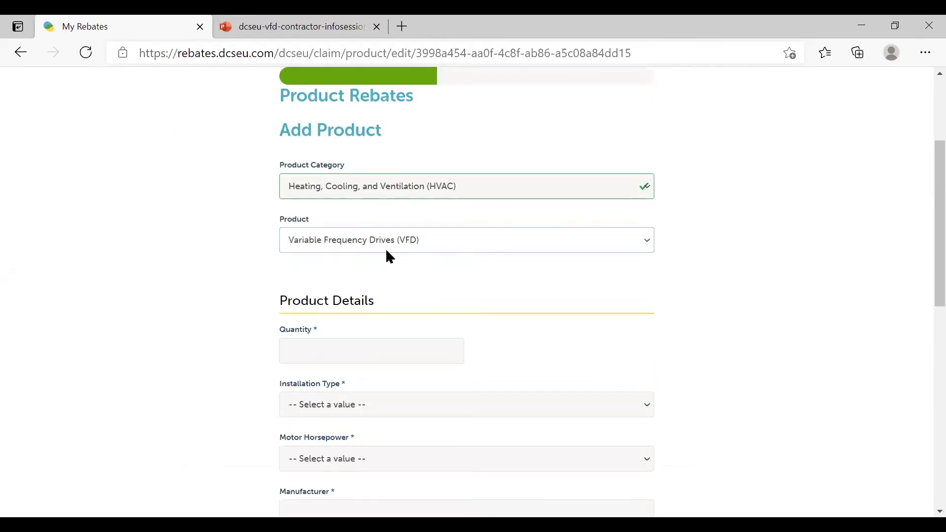
Examine the Variable Frequency Drives product form, from the quantity, installation type and motor horsepower fields through the technical specification attachment and save options.
scroll(389, 256, down, 3)
click(325, 227)
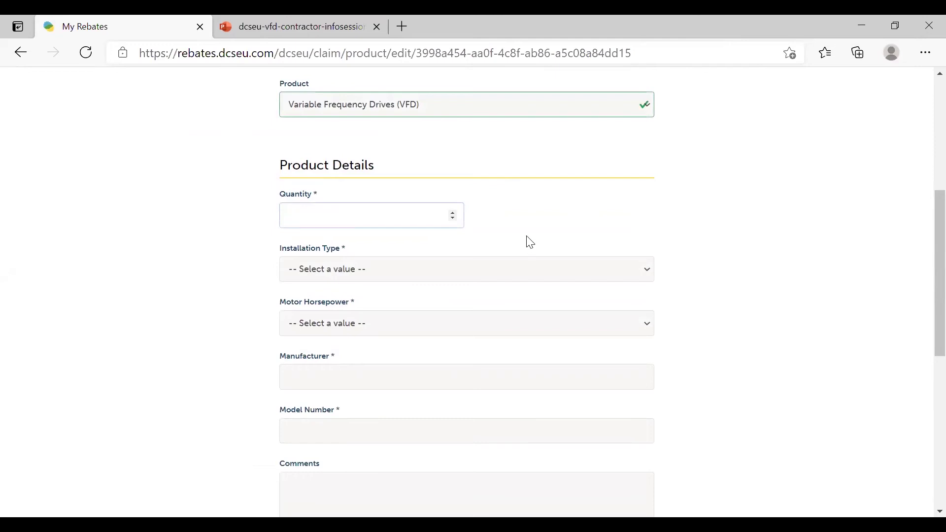
scroll(326, 306, down, 6)
scroll(301, 195, up, 6)
scroll(391, 128, down, 9)
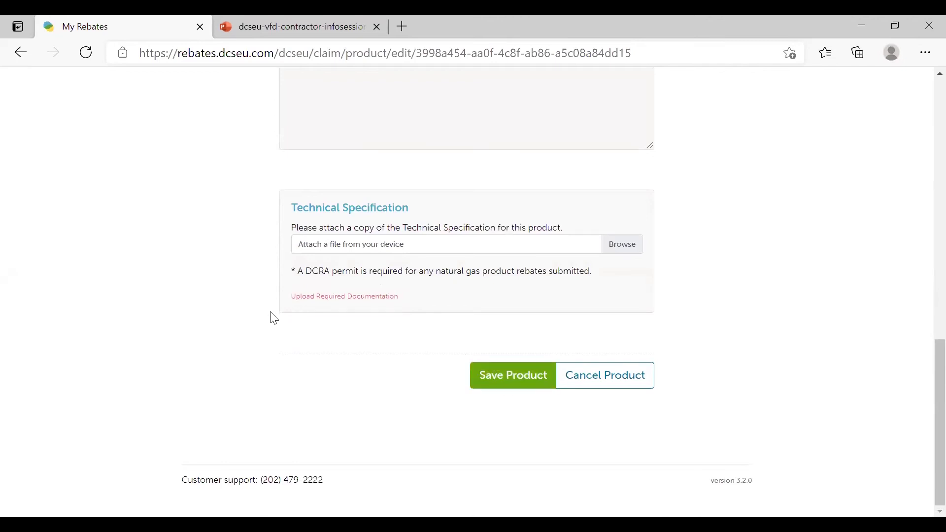
scroll(480, 268, up, 5)
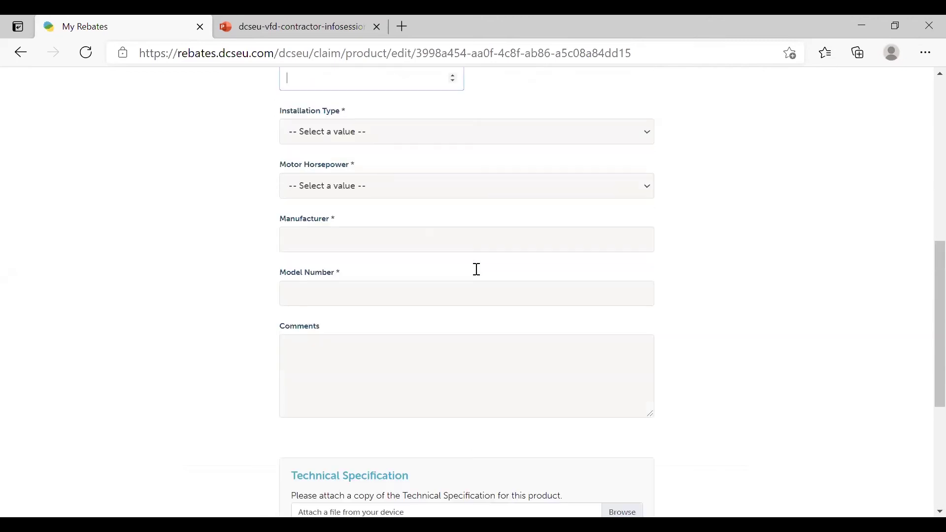
scroll(477, 269, up, 5)
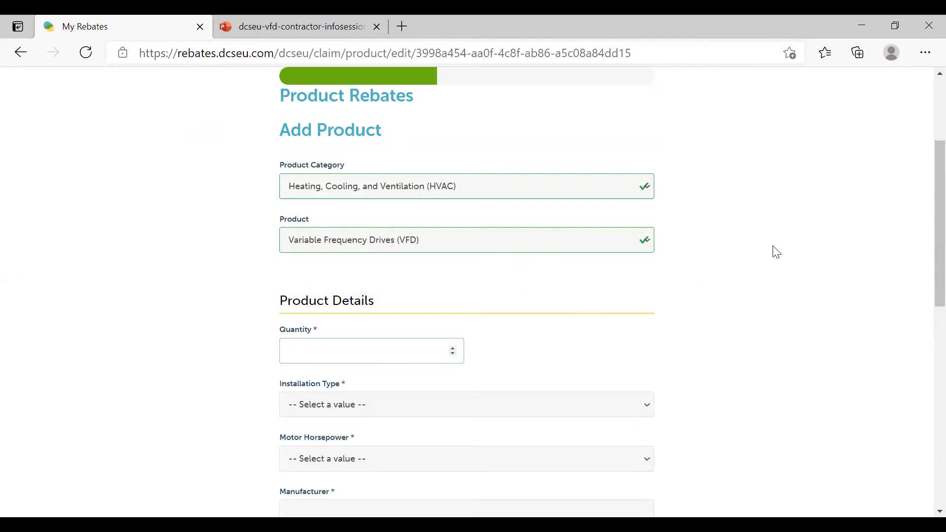
scroll(725, 264, down, 4)
scroll(725, 264, up, 6)
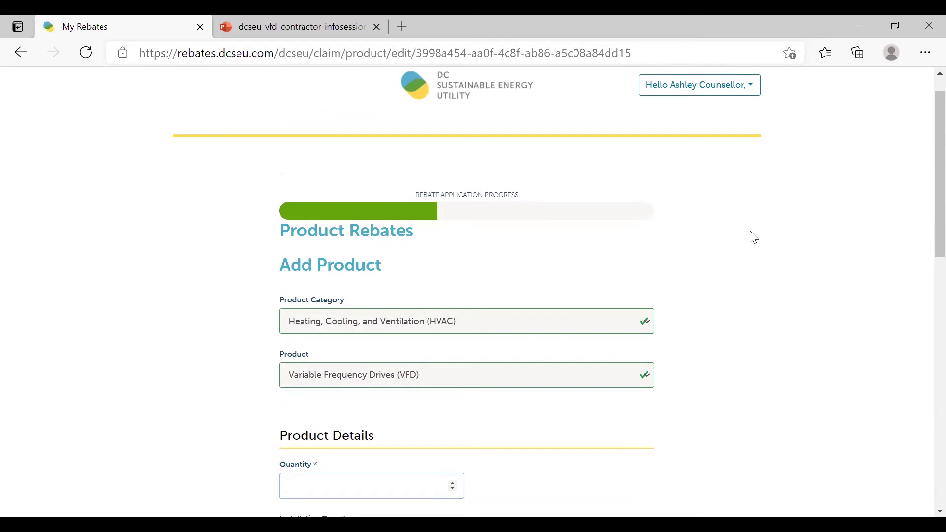
scroll(754, 237, down, 1)
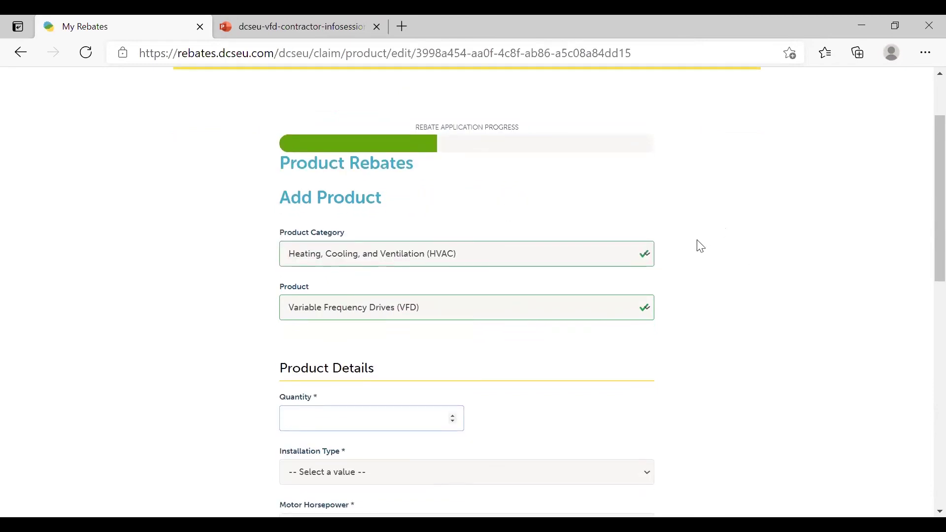
scroll(743, 286, up, 2)
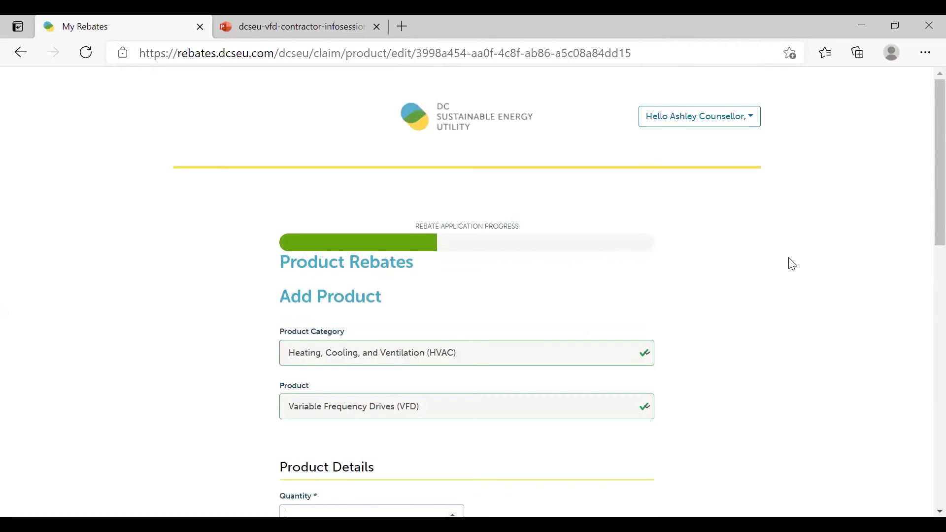
scroll(768, 252, down, 1)
scroll(805, 340, down, 10)
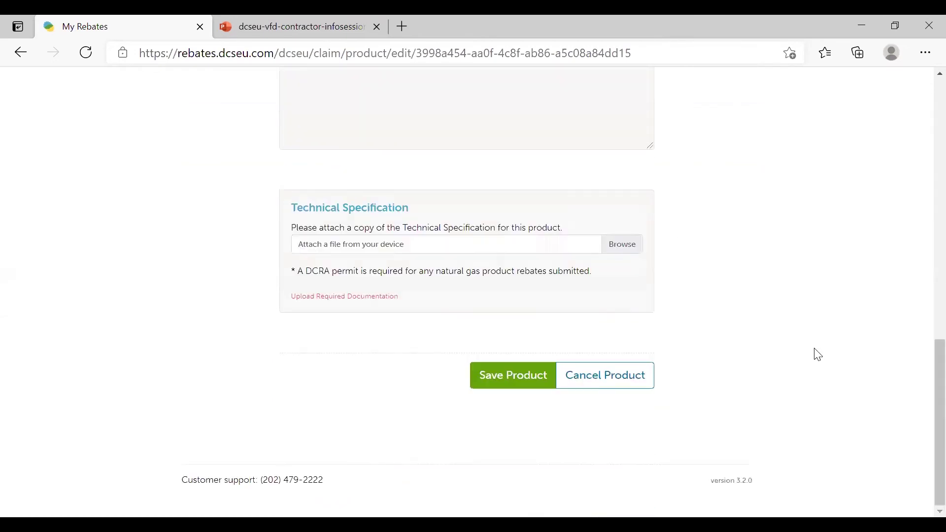
scroll(674, 163, up, 2)
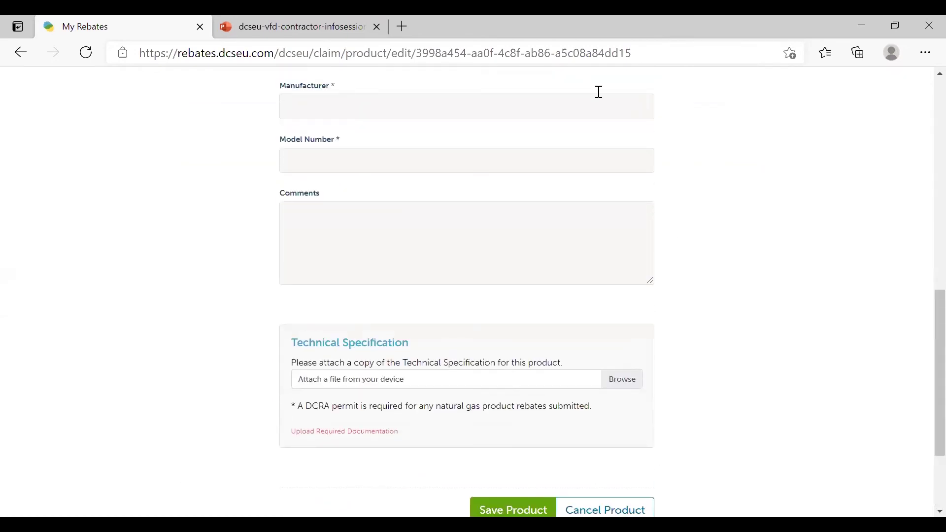